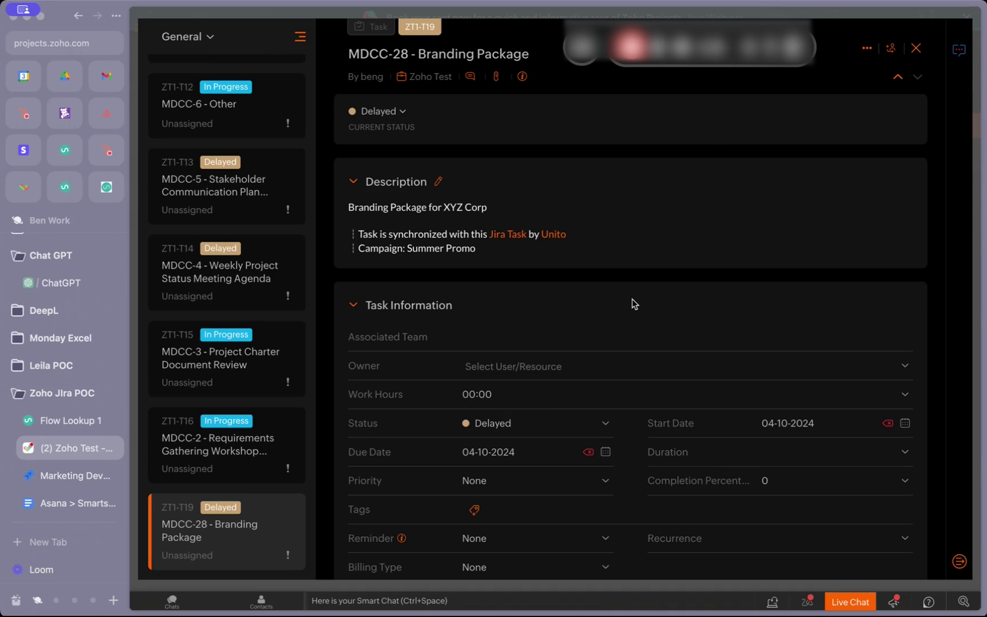
- Review the Unito flow's nine field mappings, then go back to the Zoho Branding Package task
click(52, 421)
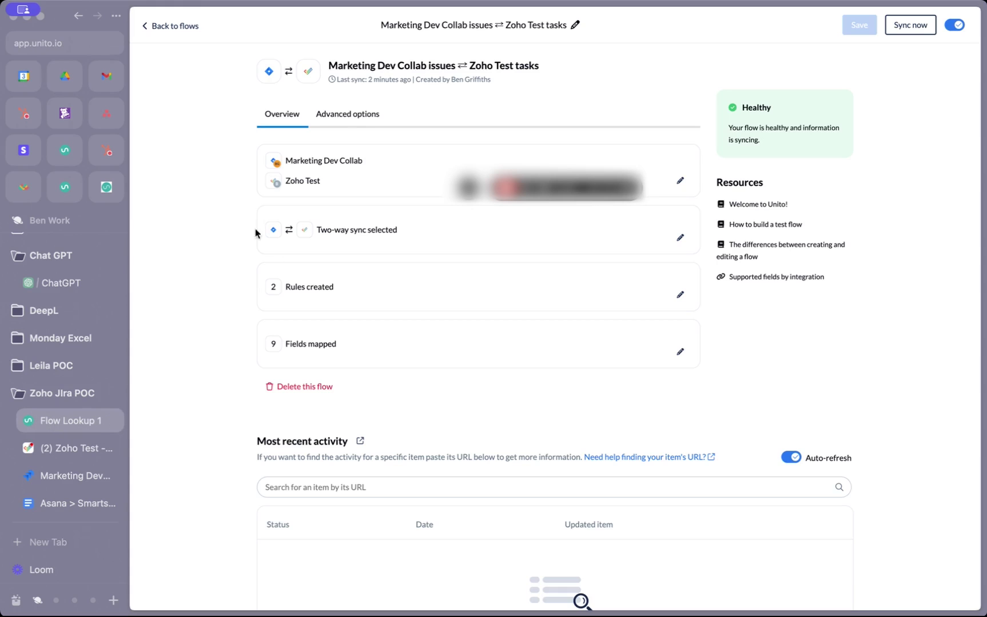
click(680, 352)
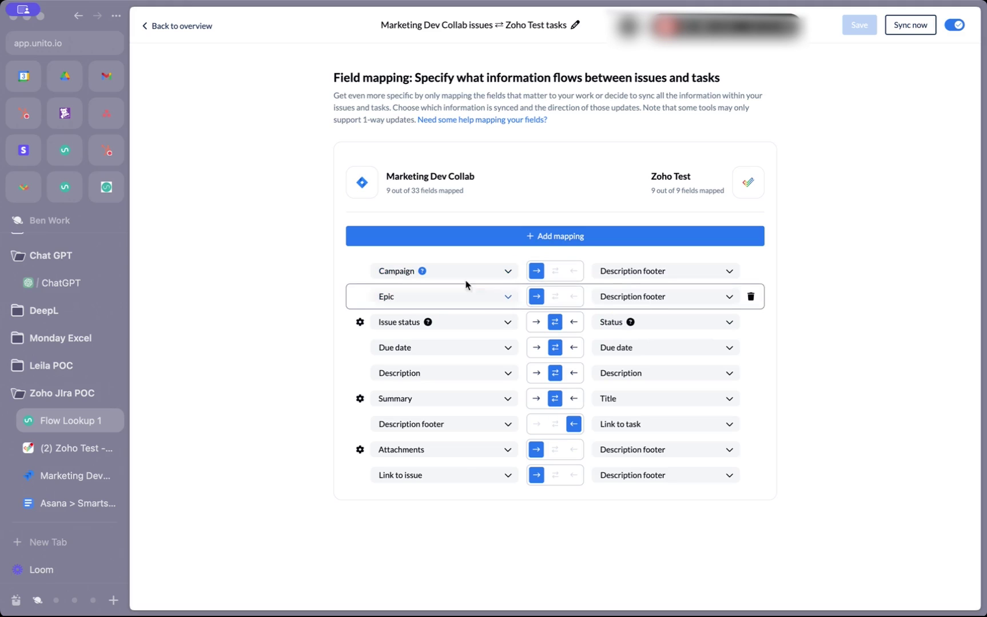
click(72, 448)
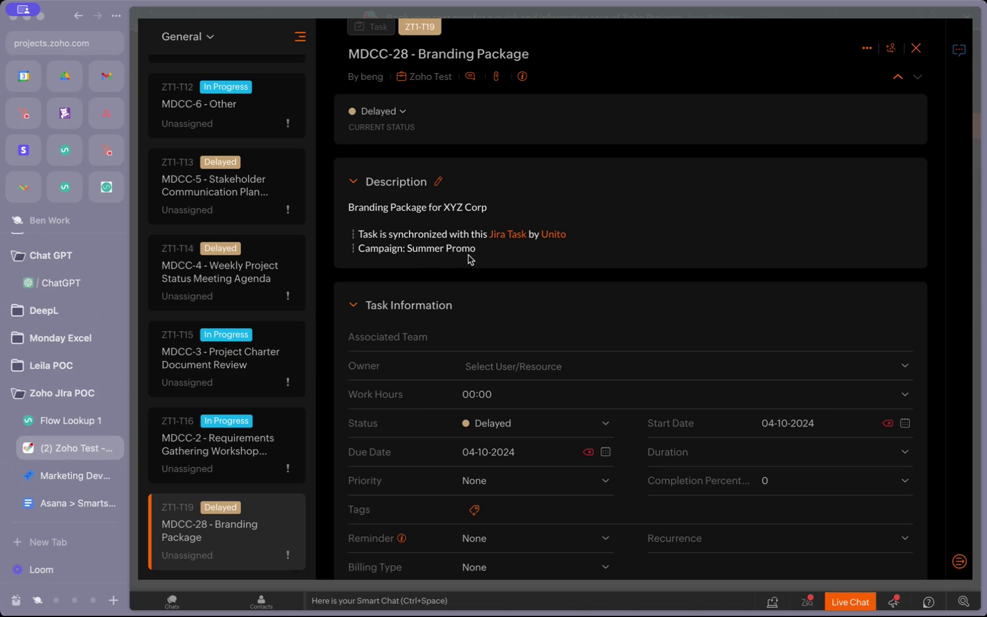
- Append '. Modified Timeline in Zoho.' to the Branding Package task description and save it
click(438, 182)
click(509, 247)
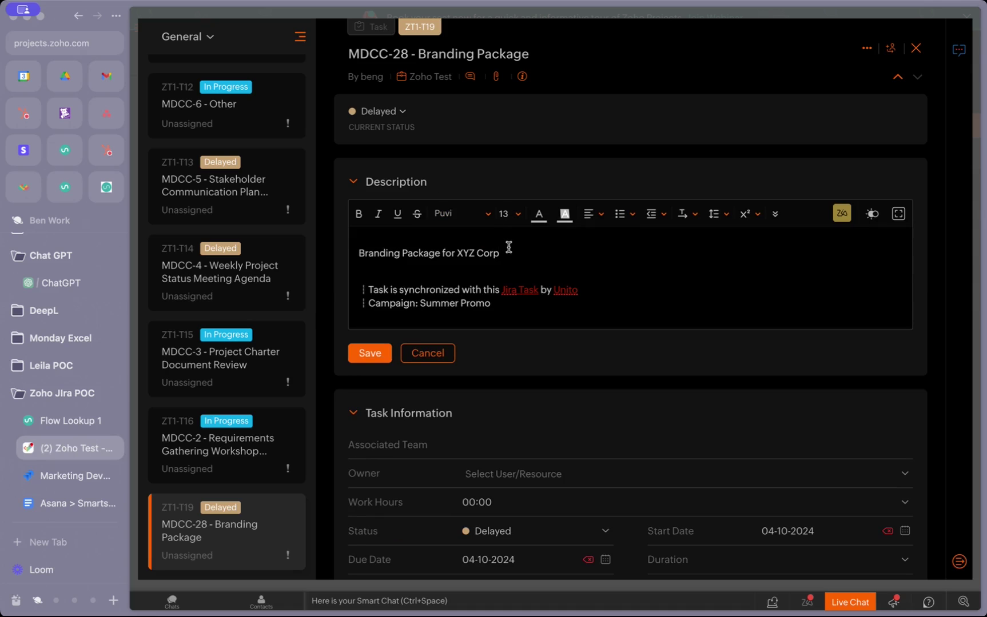
text(. Modified Timeline in Zoho.)
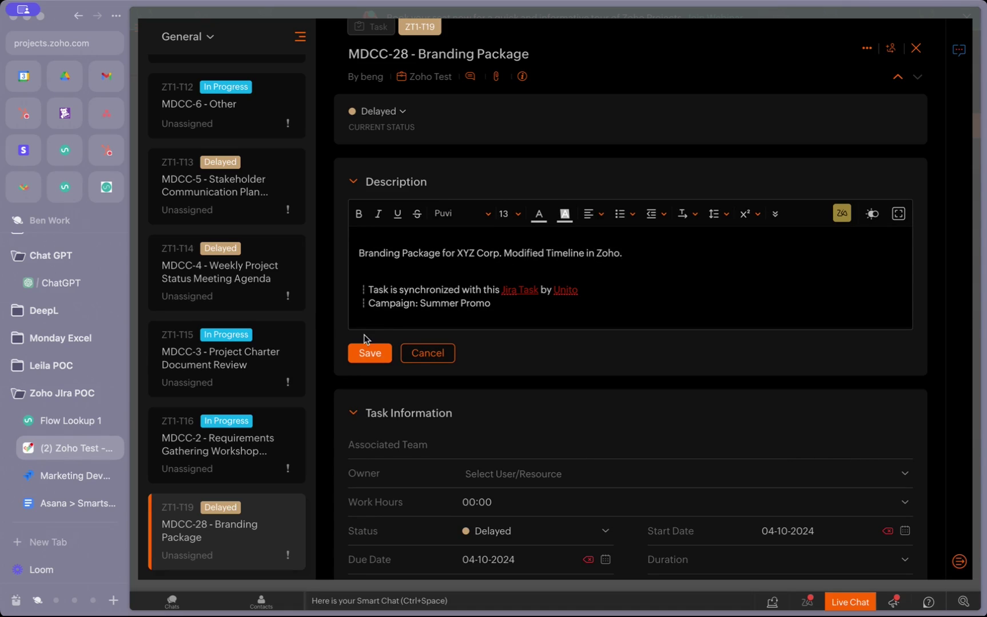
click(369, 354)
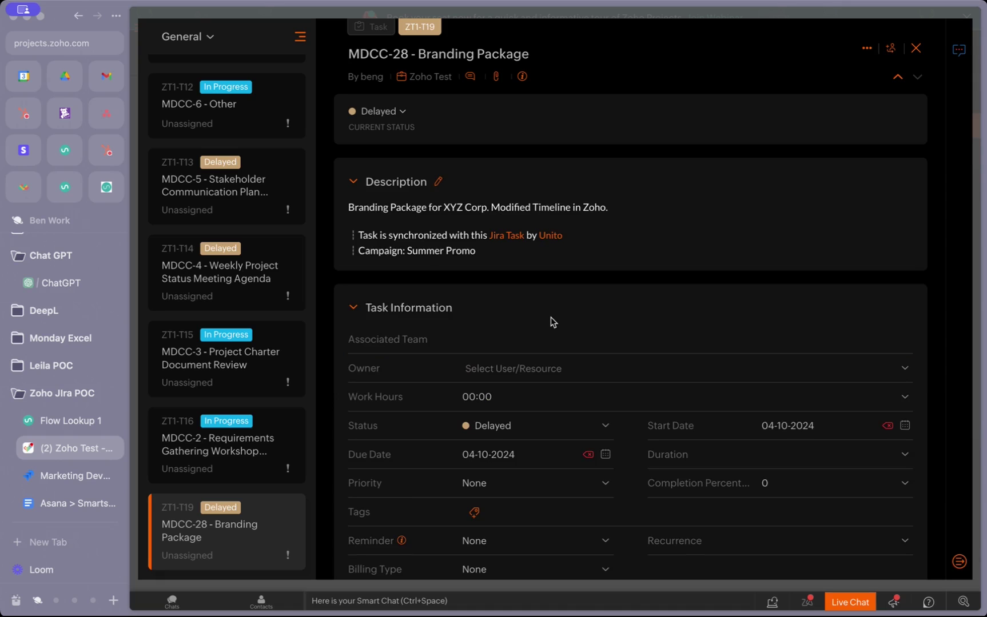
- Set the task status to In Progress and the due date to April 17, 2024
click(399, 112)
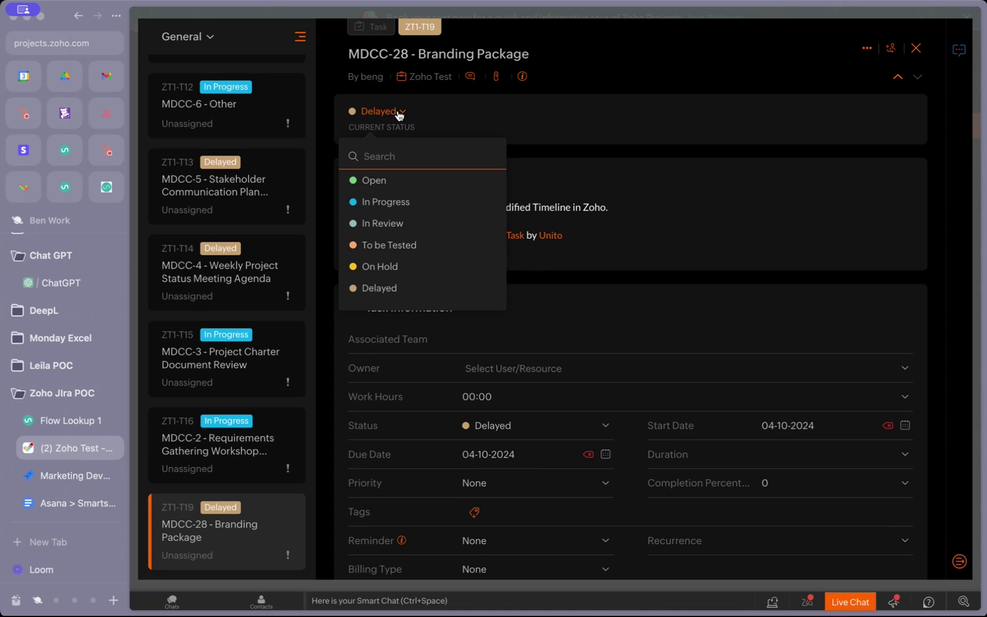
click(404, 203)
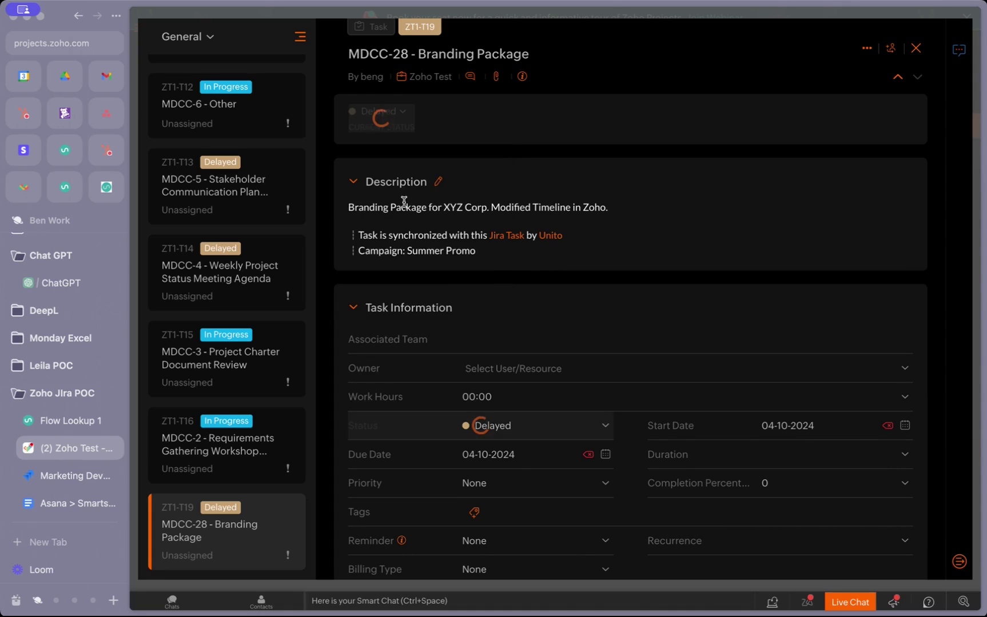
scroll(547, 302, down, 1)
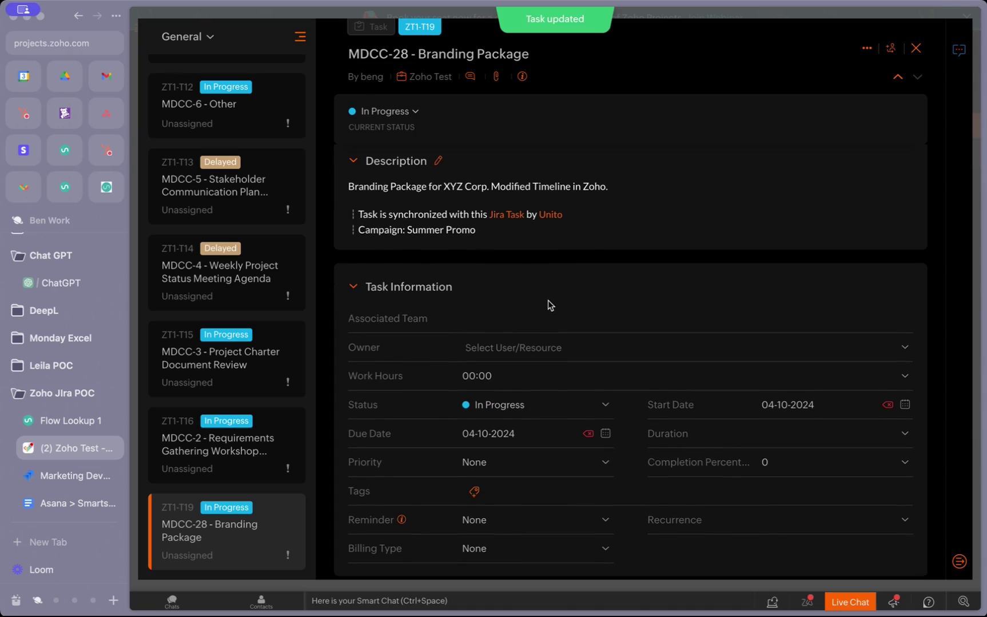
click(499, 432)
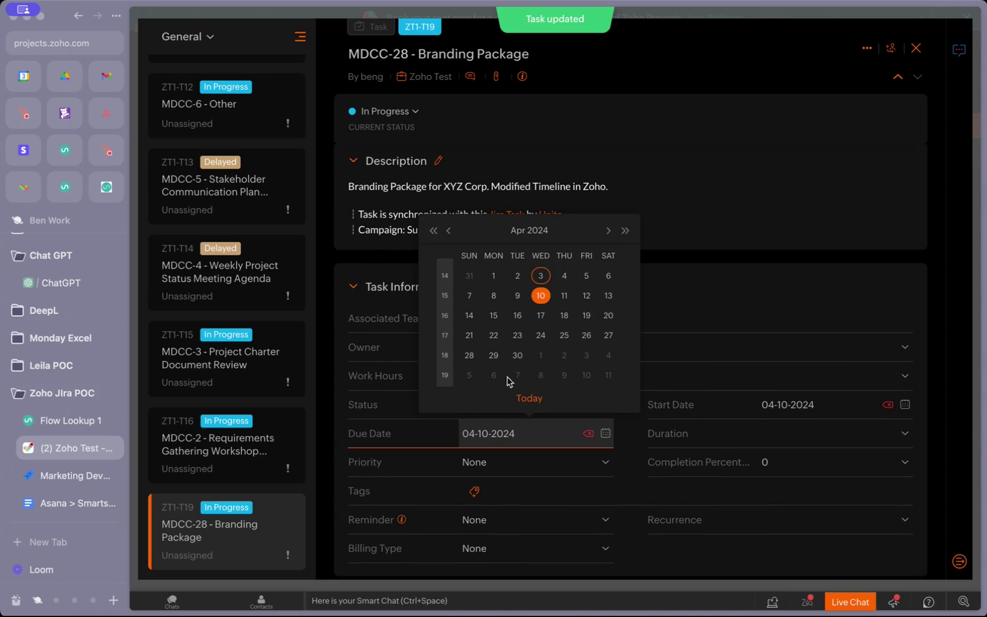
click(542, 317)
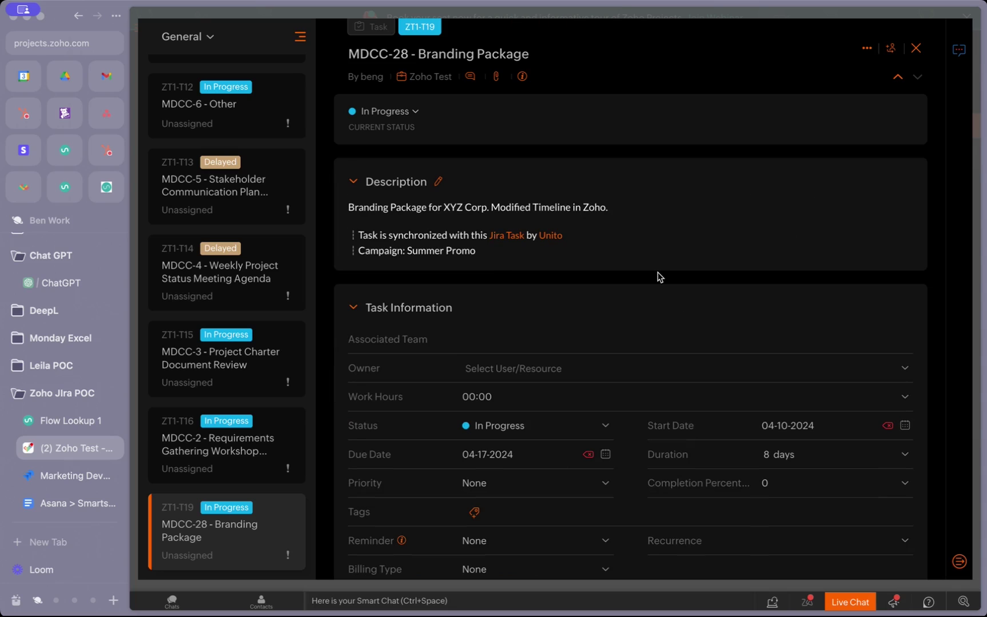
- Open Jira issue MDCC-28 Branding Package and re-save its synced 'Modified Timeline in Zoho.' description
click(64, 474)
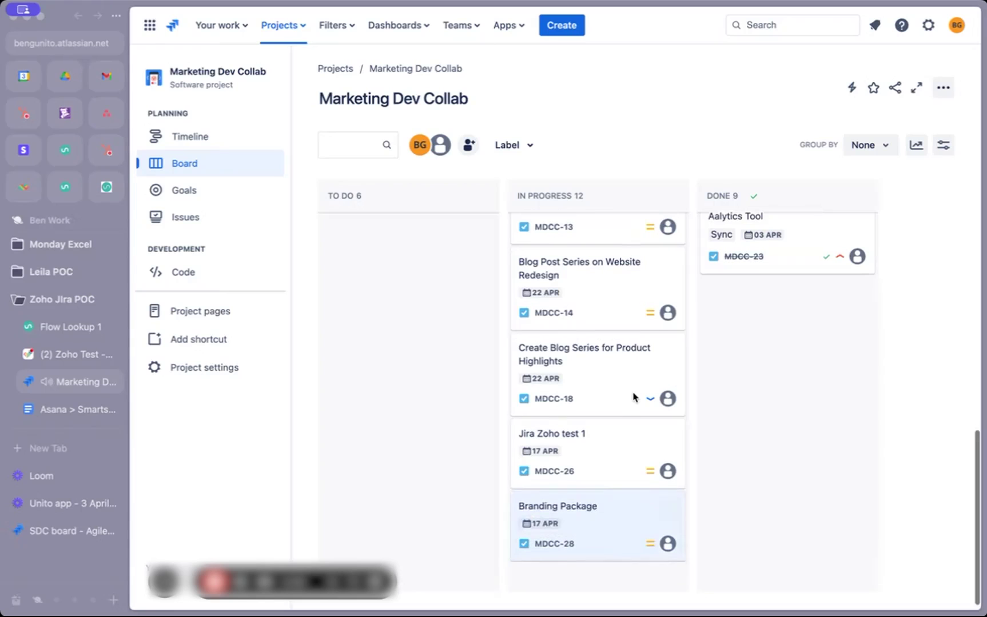
scroll(633, 397, down, 1)
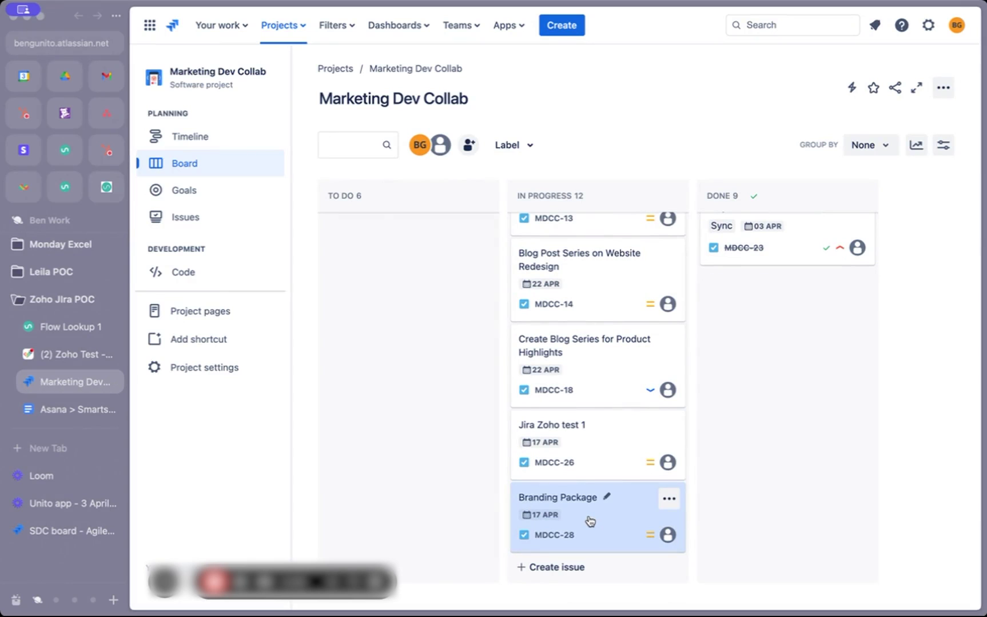
click(577, 502)
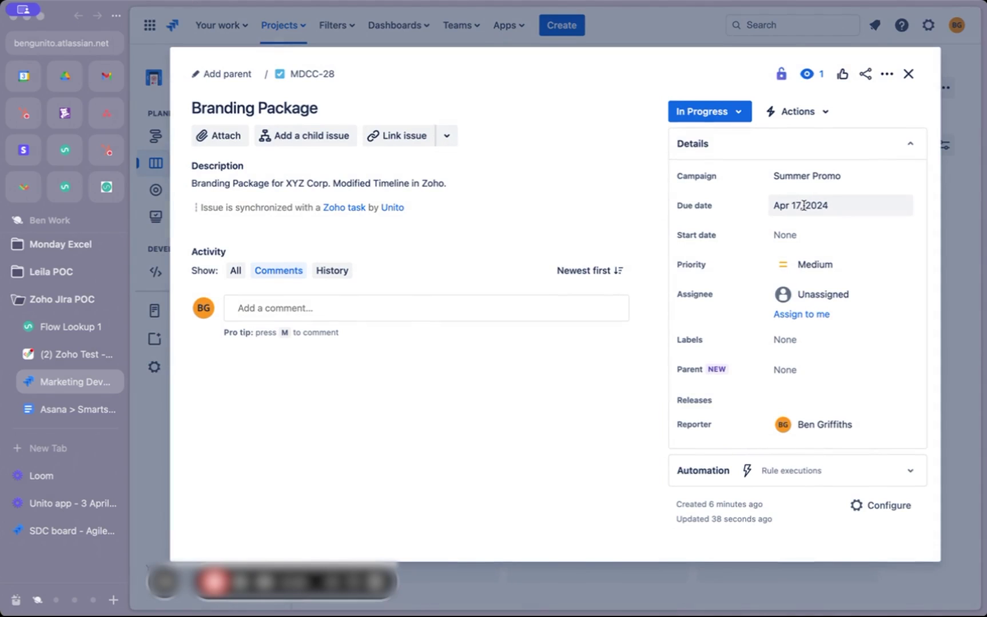
click(463, 190)
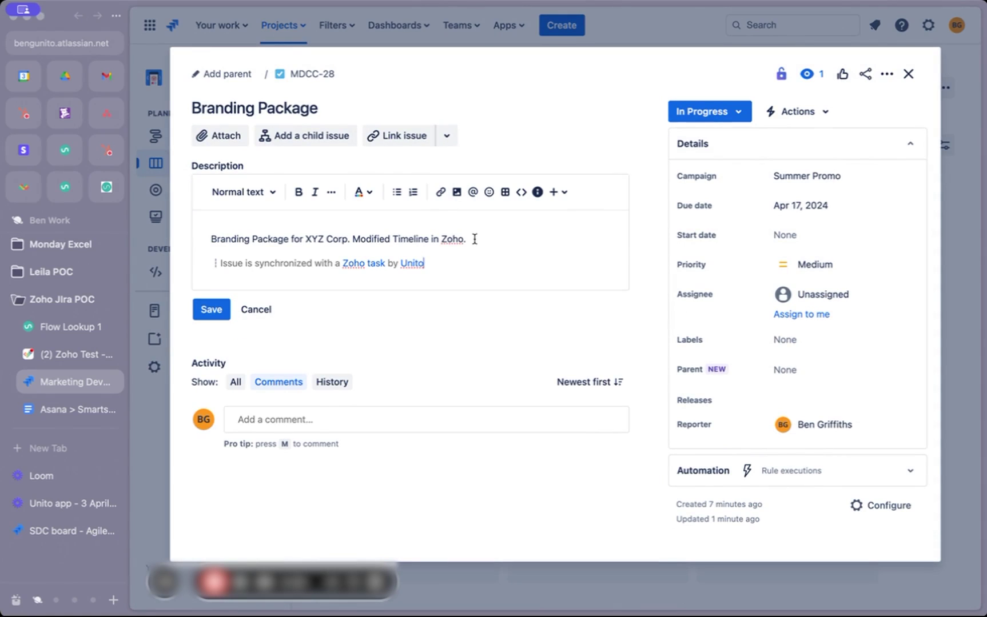
click(211, 309)
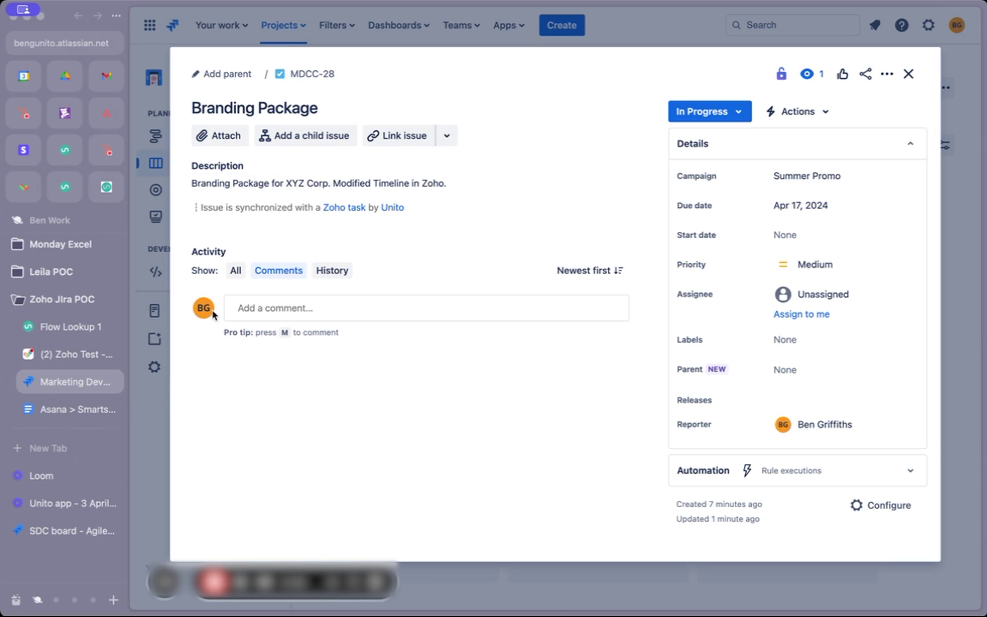
- Inspect the flow's Jira Cloud and Zoho Projects account connections, leaving both accounts unchanged
click(97, 326)
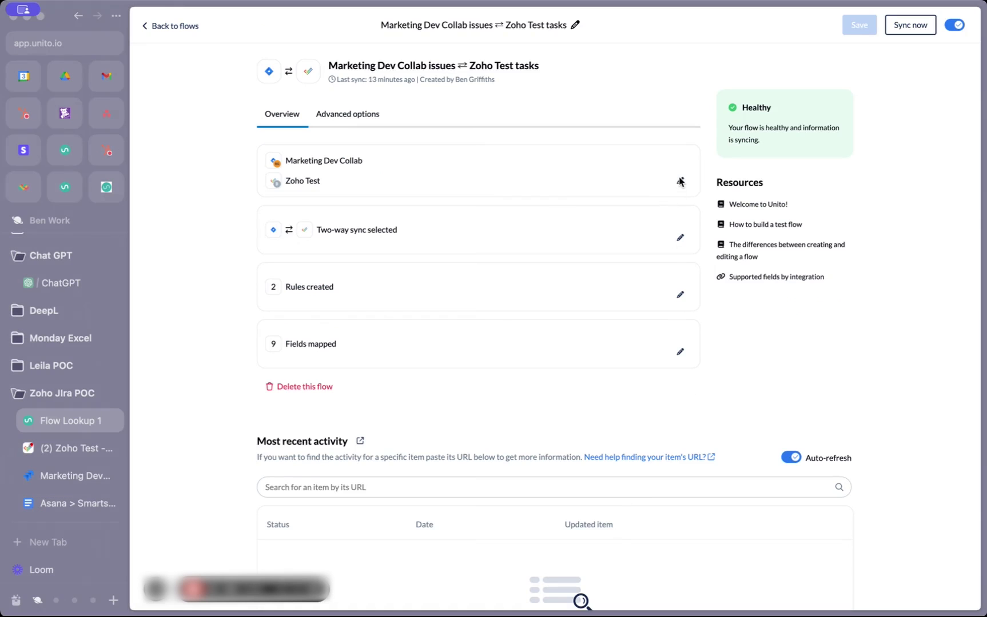
click(680, 181)
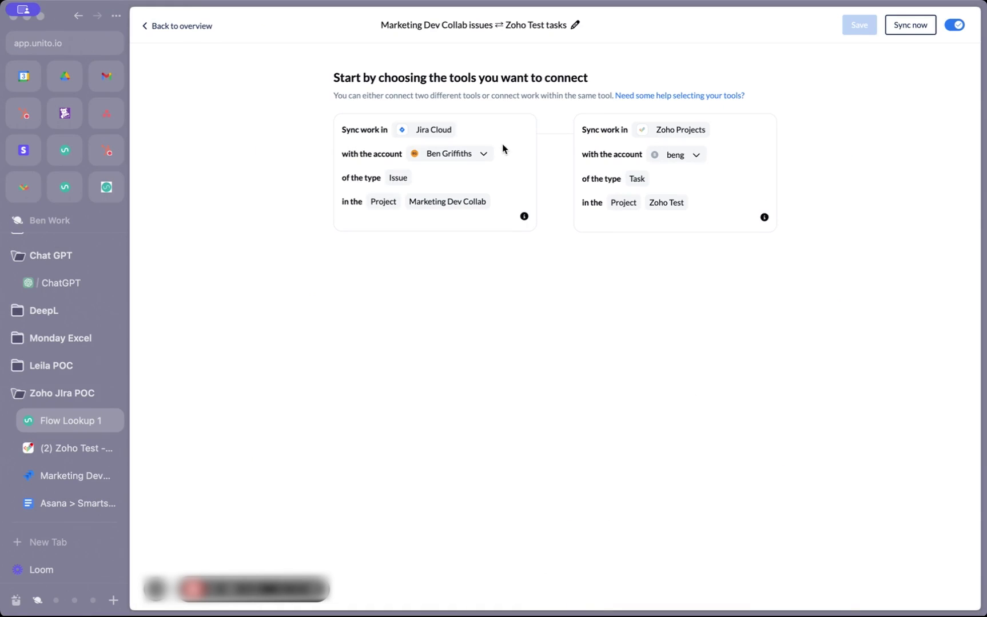
click(485, 152)
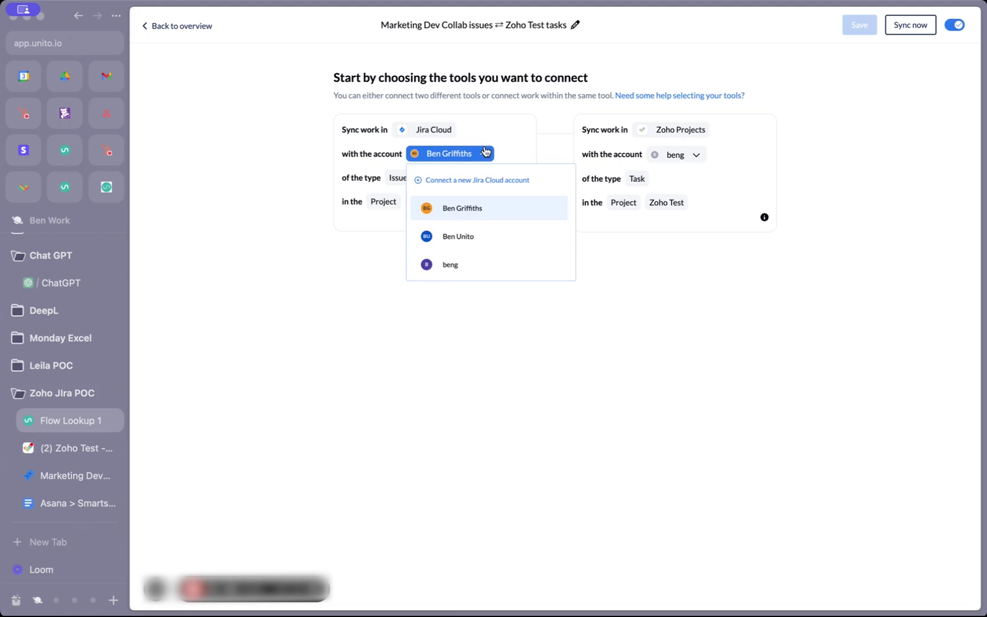
click(526, 141)
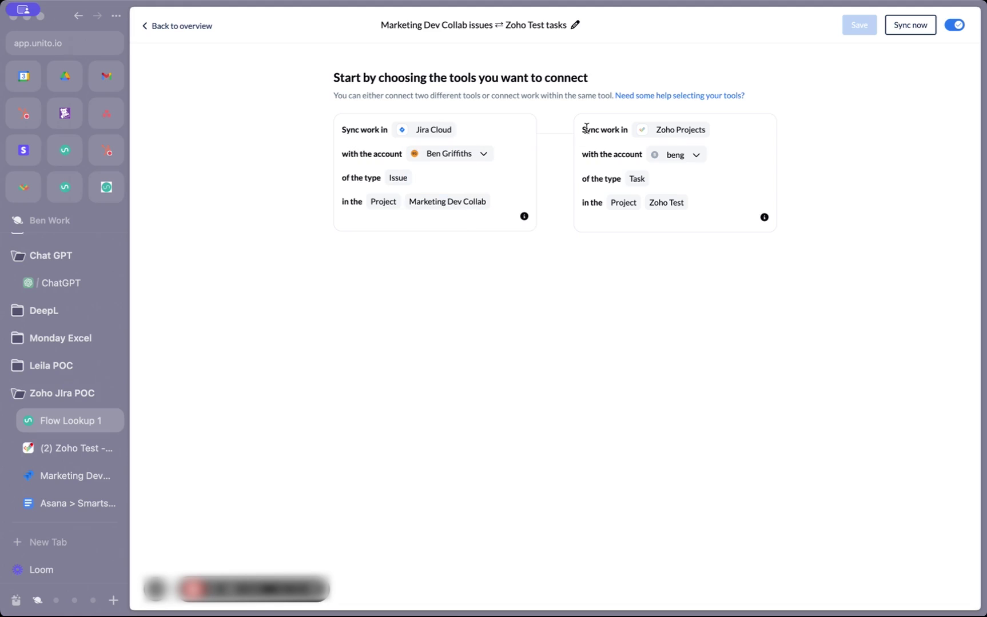
click(700, 155)
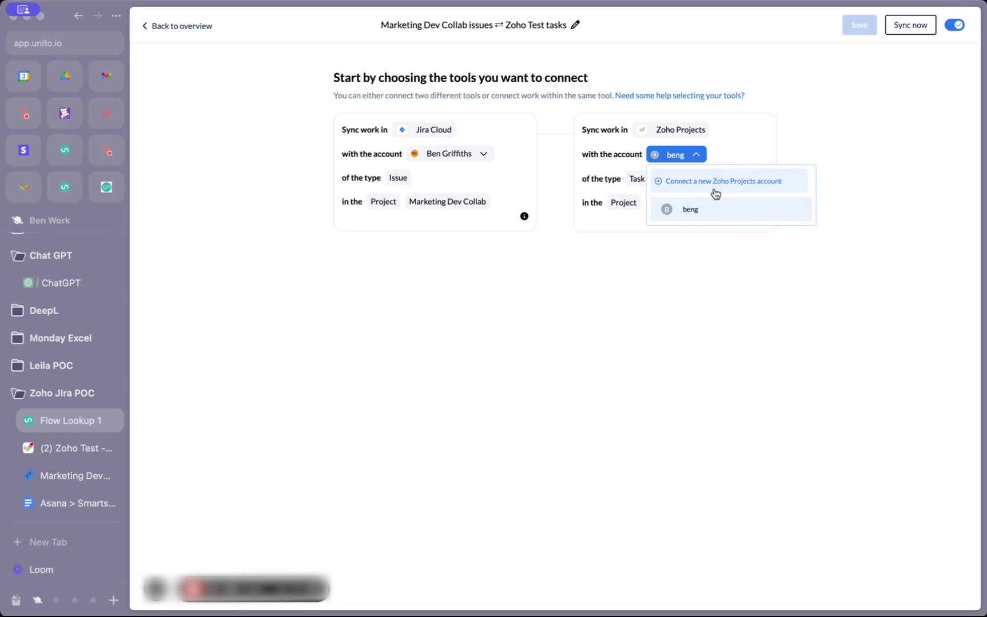
click(771, 158)
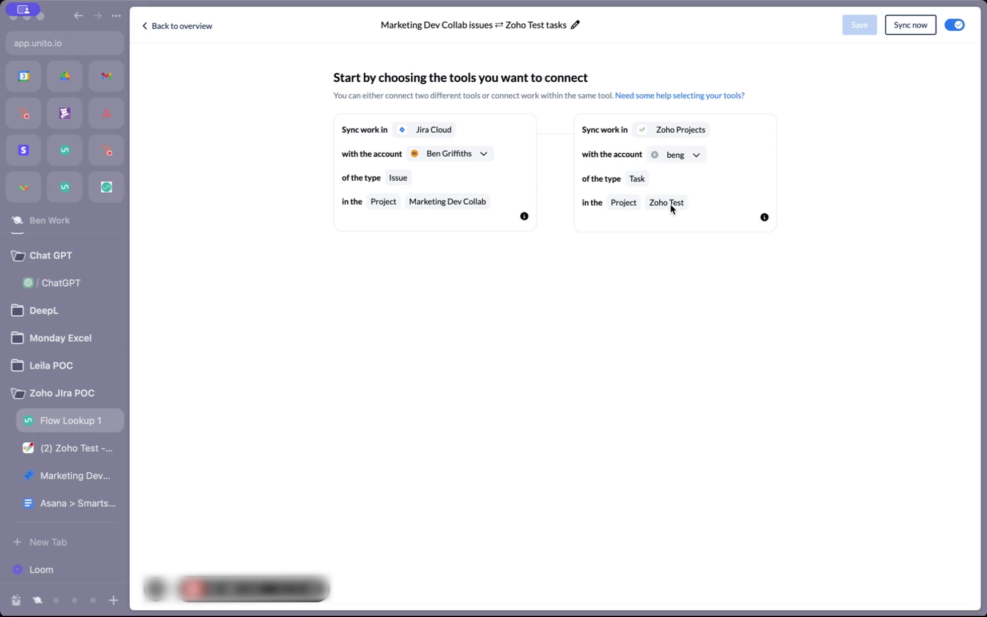
- Preview both one-way sync directions, then keep two-way sync between Marketing Dev Collab and Zoho Test
click(183, 26)
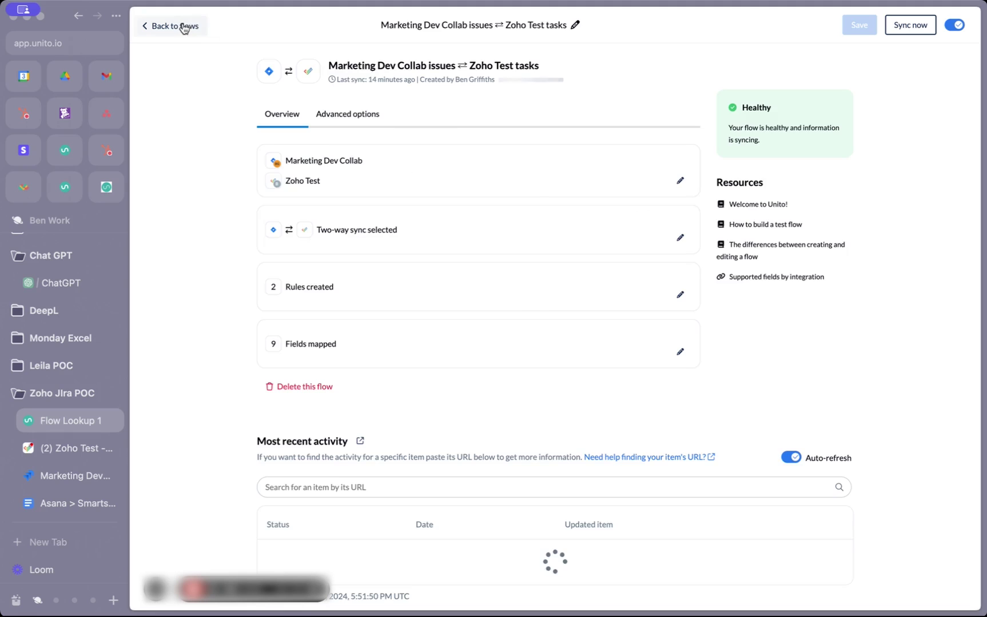
click(678, 246)
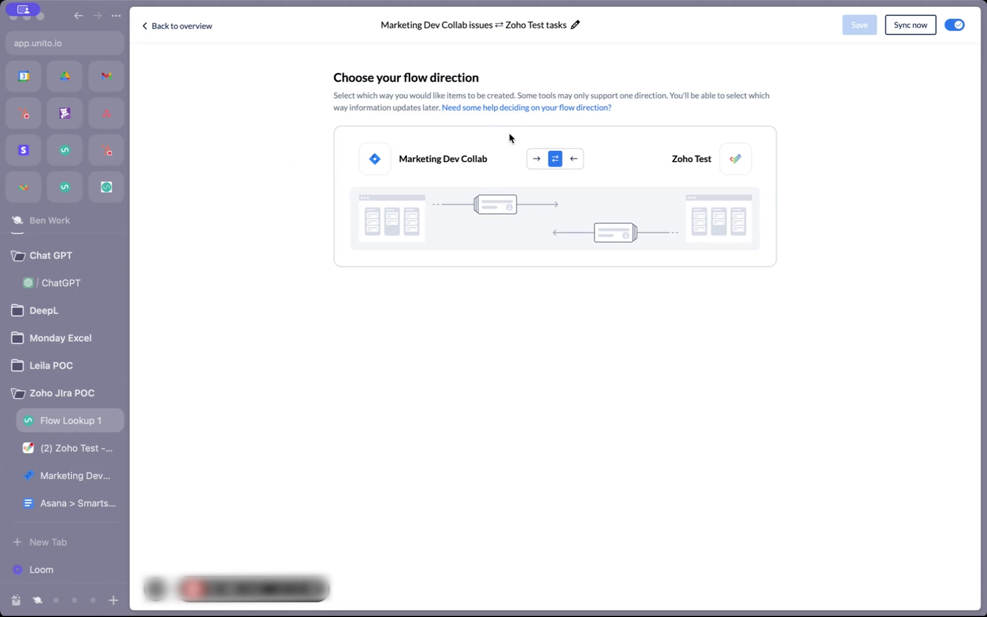
click(536, 161)
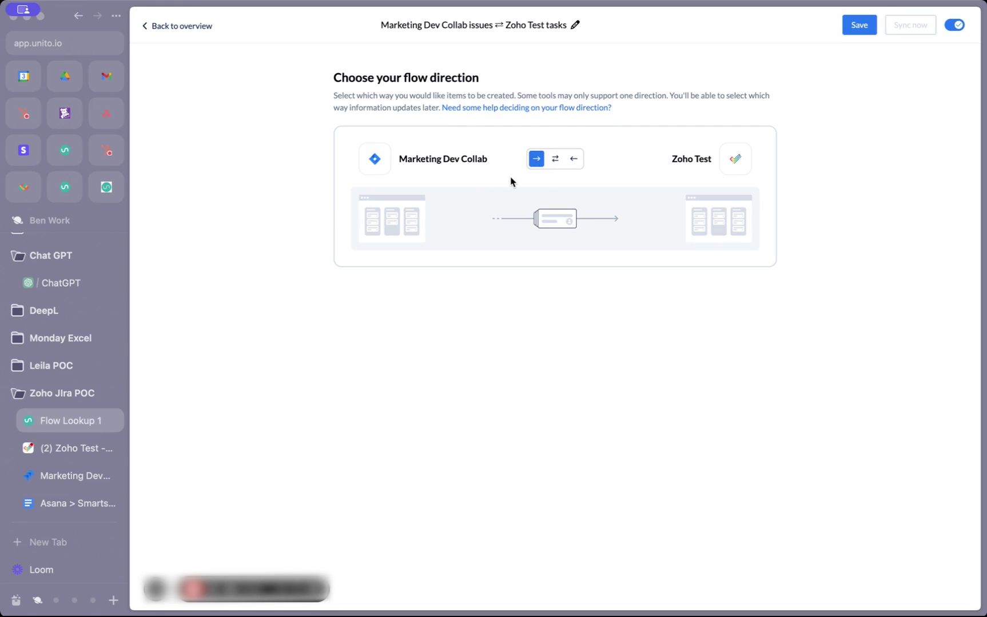
click(573, 159)
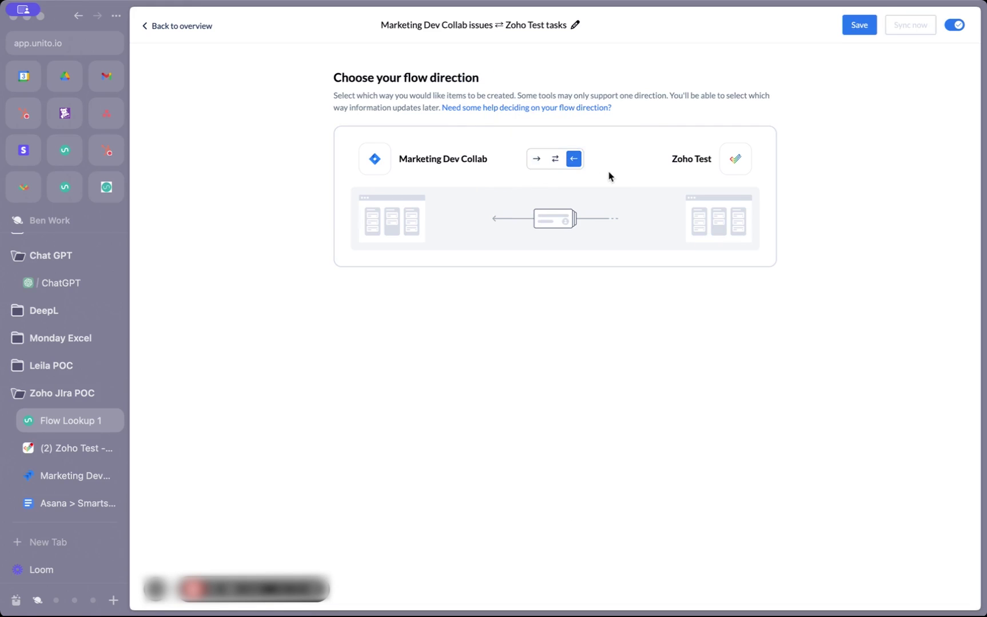
click(555, 160)
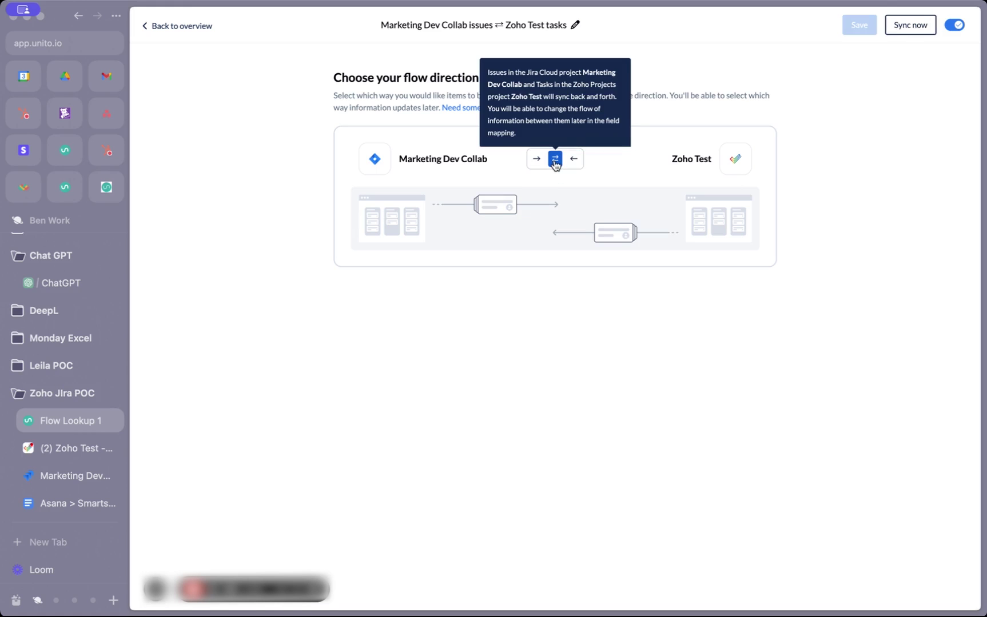
- Review the two sync rules' Open status filter without changes and return to the overview
click(179, 36)
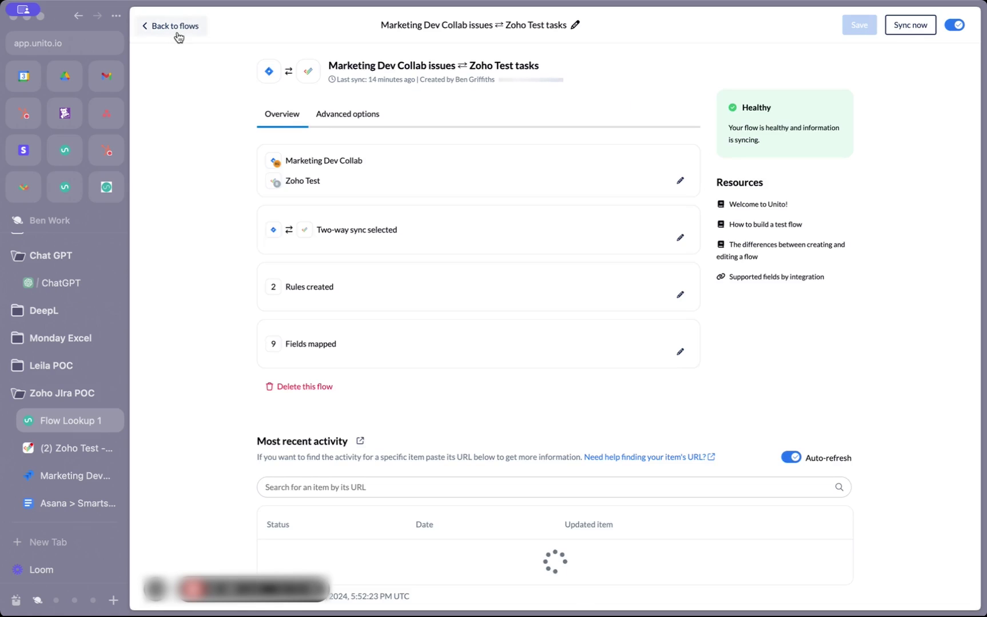
click(677, 296)
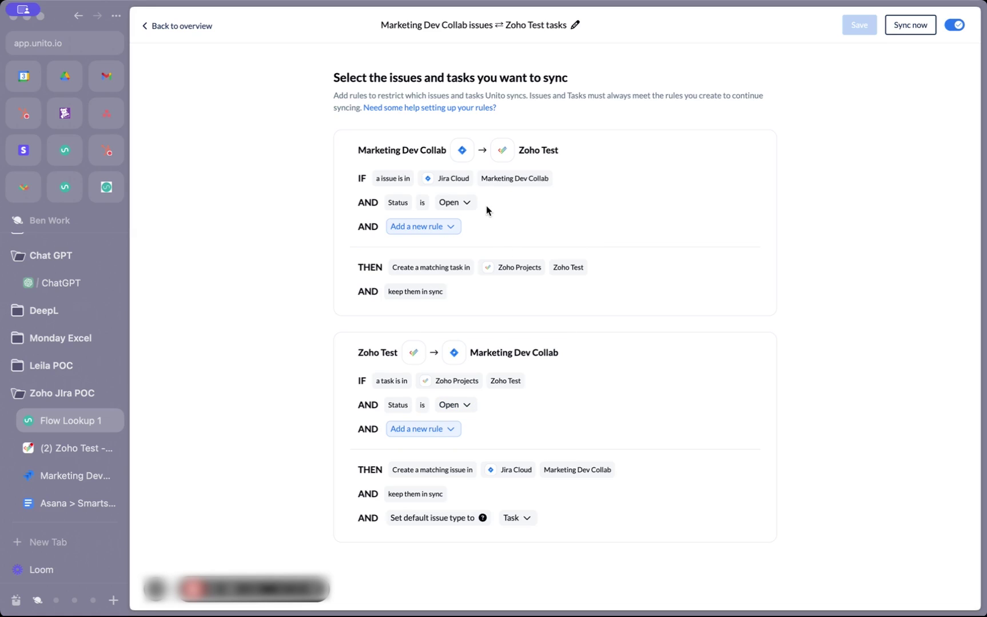
click(465, 202)
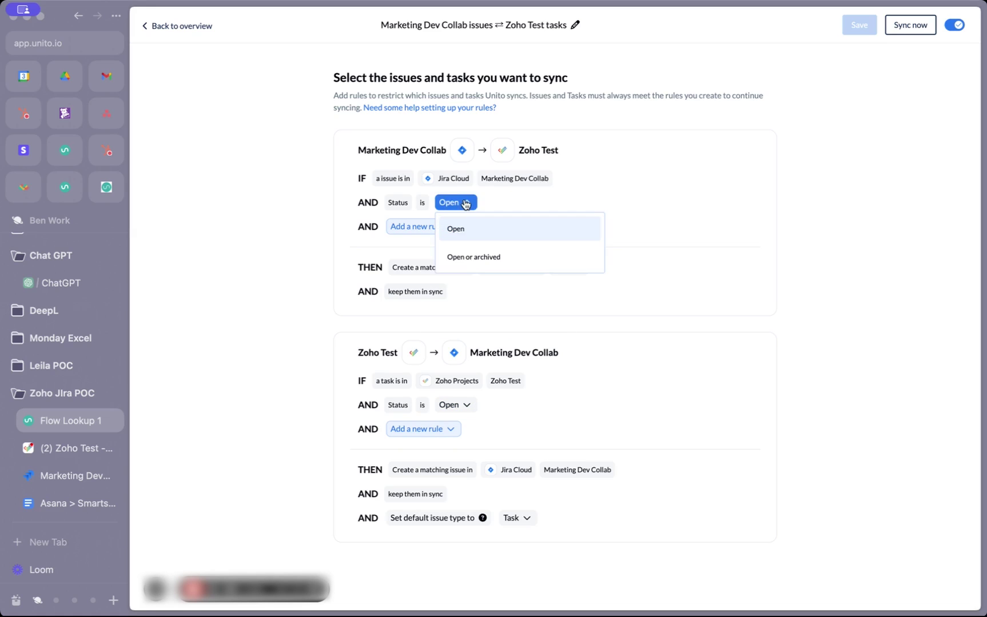
click(511, 206)
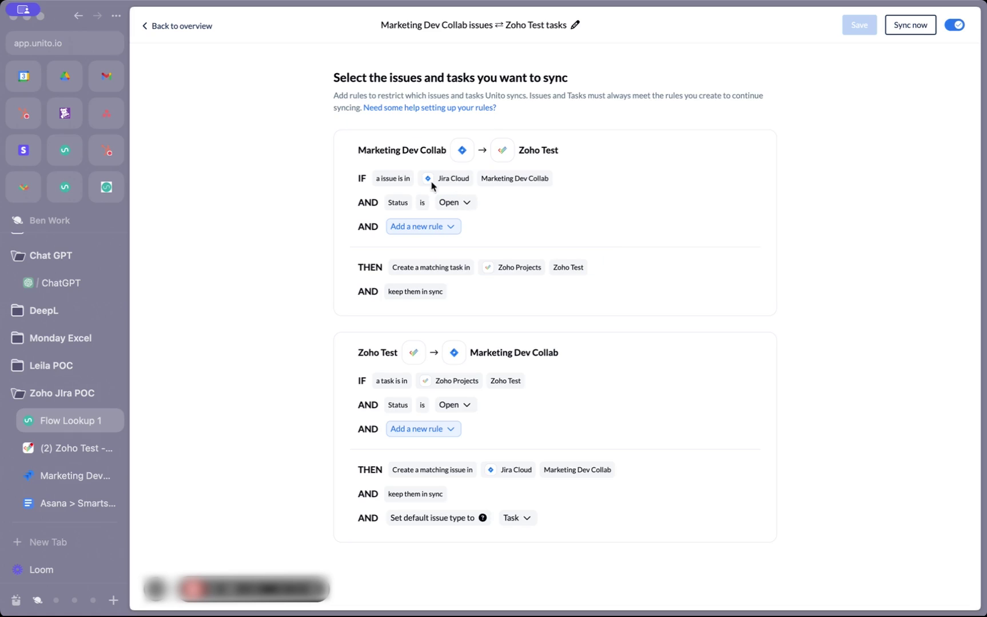
click(185, 27)
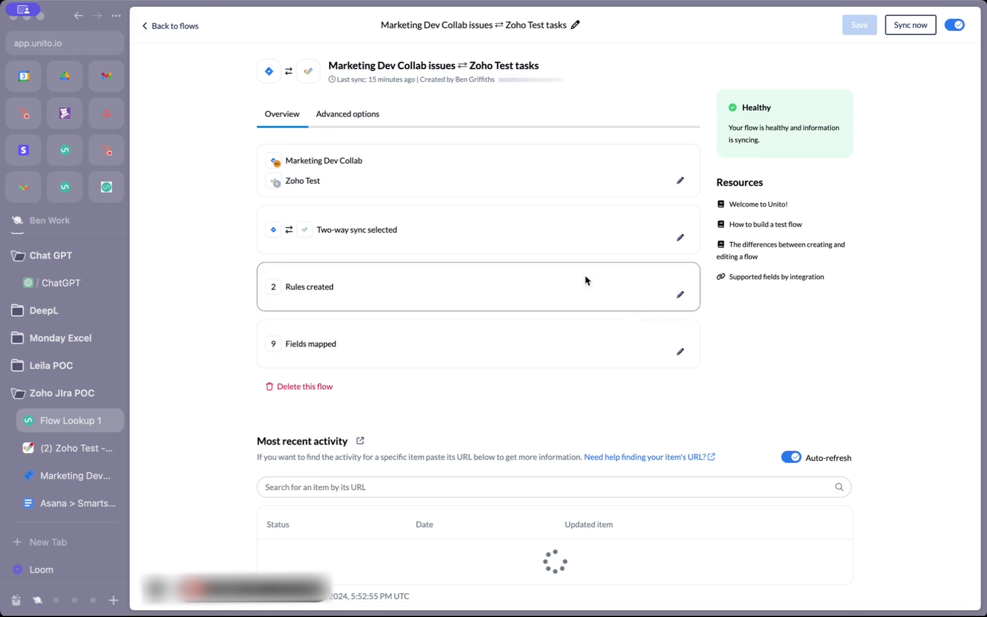
- Open the Fields mapped card to view the nine Marketing Dev Collab–Zoho Test mappings
click(680, 353)
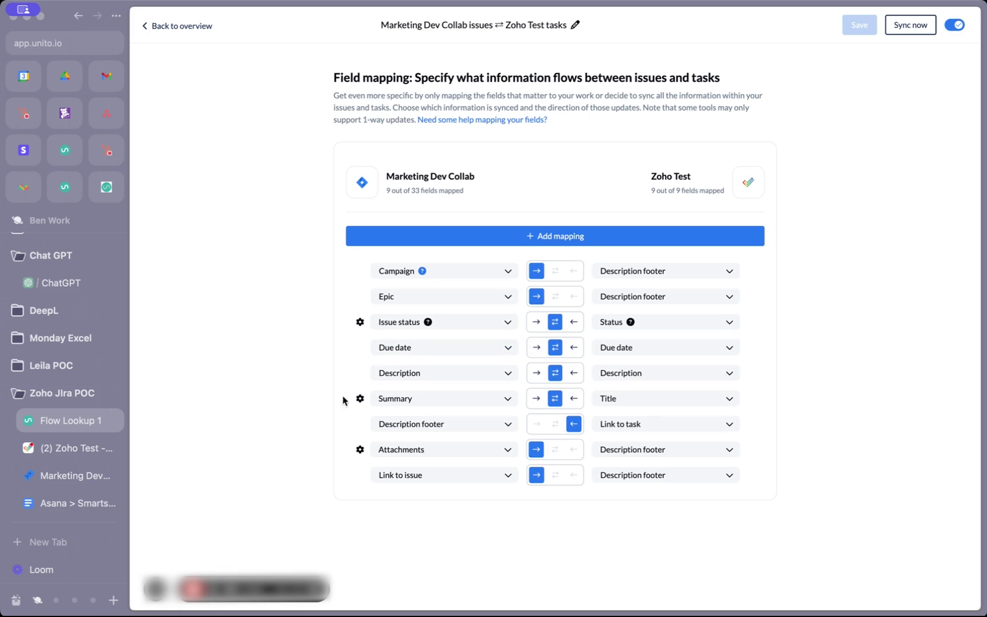
click(359, 324)
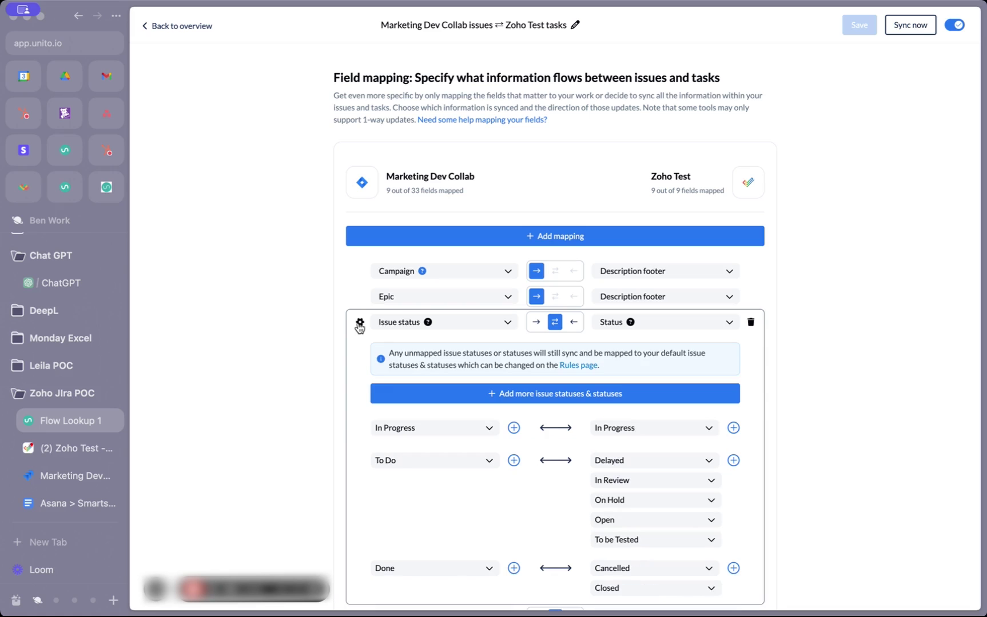
scroll(361, 354, down, 2)
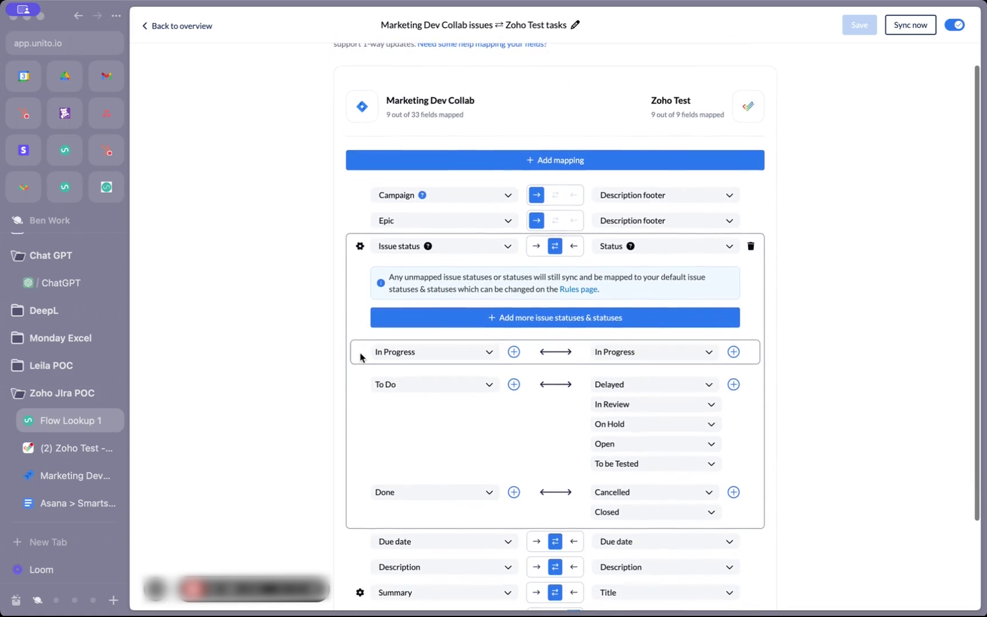
scroll(359, 355, down, 1)
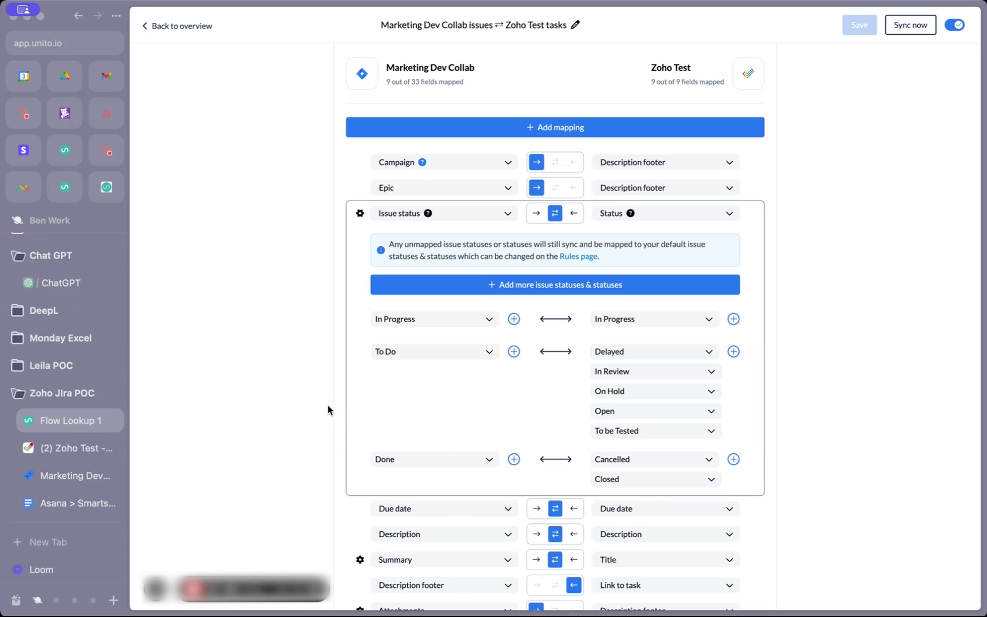
- Collapse the status mapping and check the Summary-to-Title issue-number setting without changing it
click(359, 213)
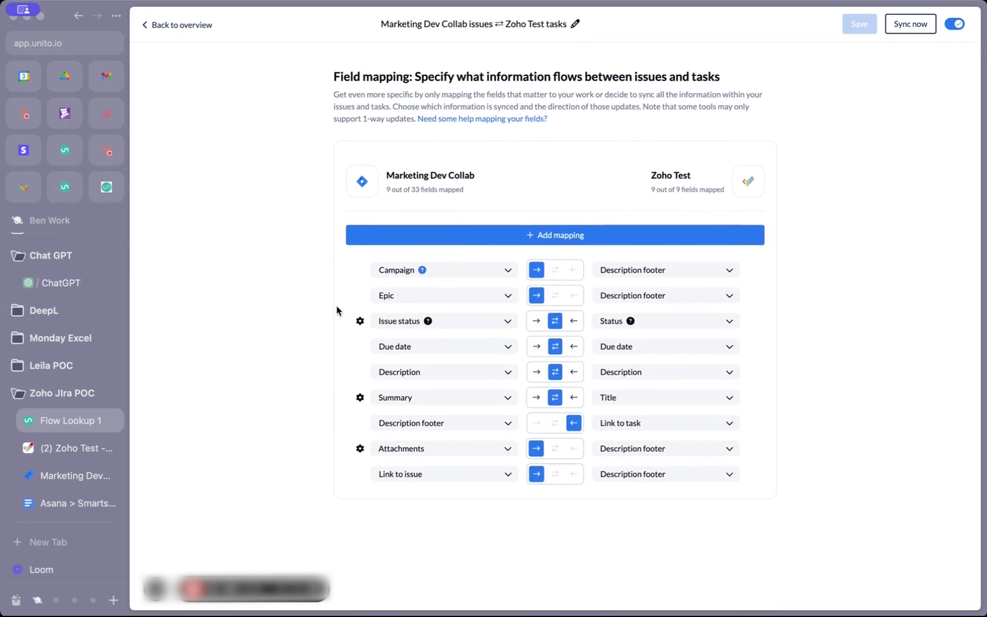
click(360, 398)
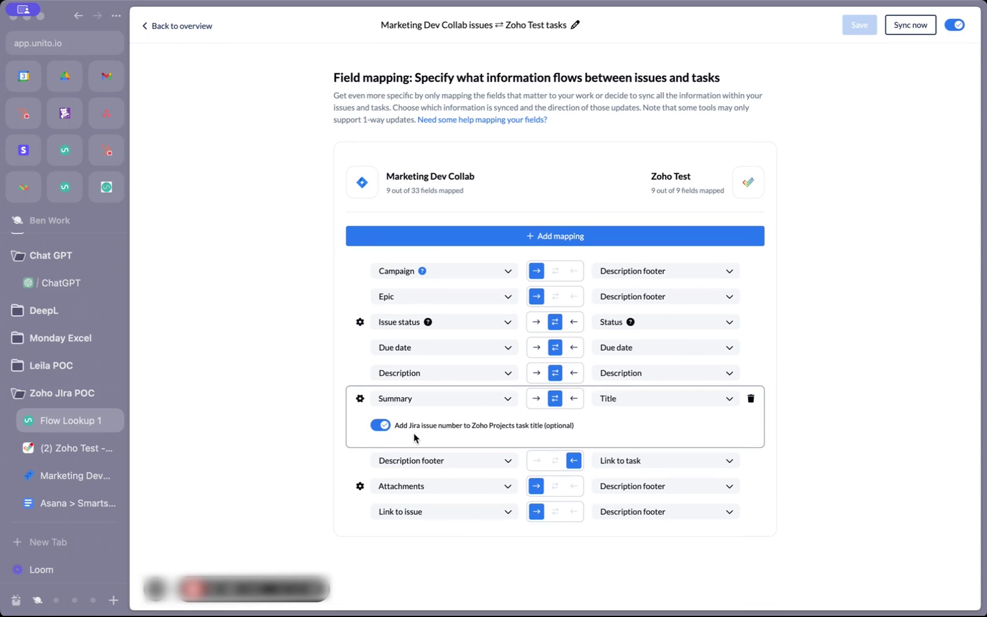
click(360, 398)
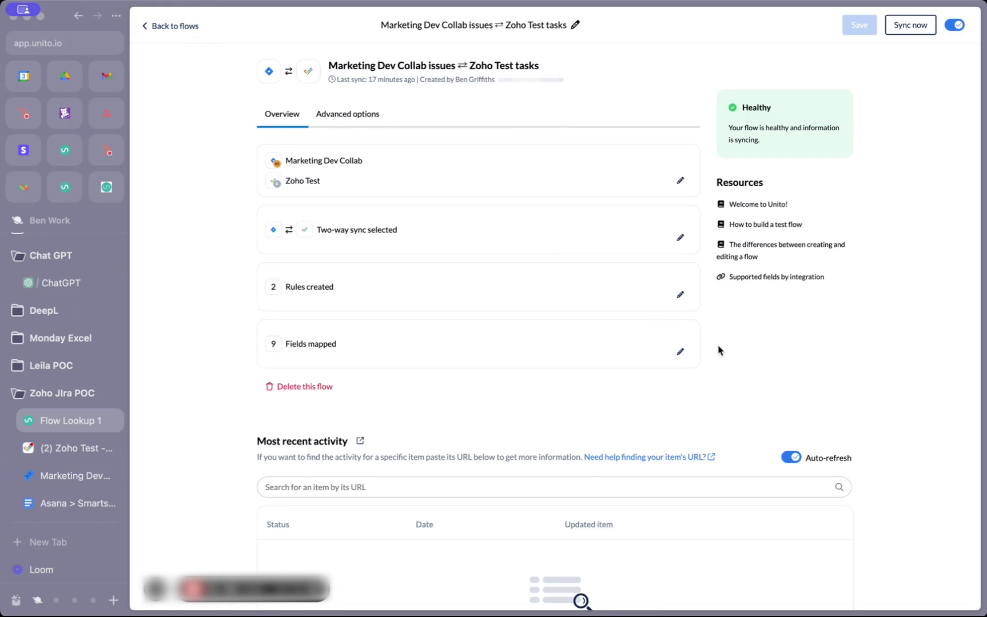
- Set the Jira Branding Package issue's due date to Apr 10, 2024
click(67, 469)
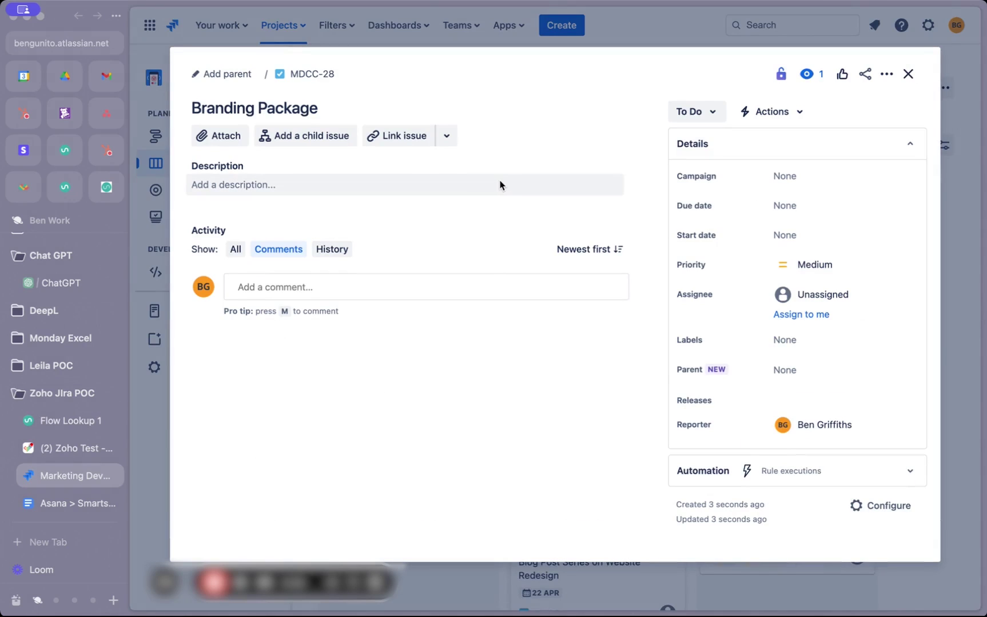
click(791, 207)
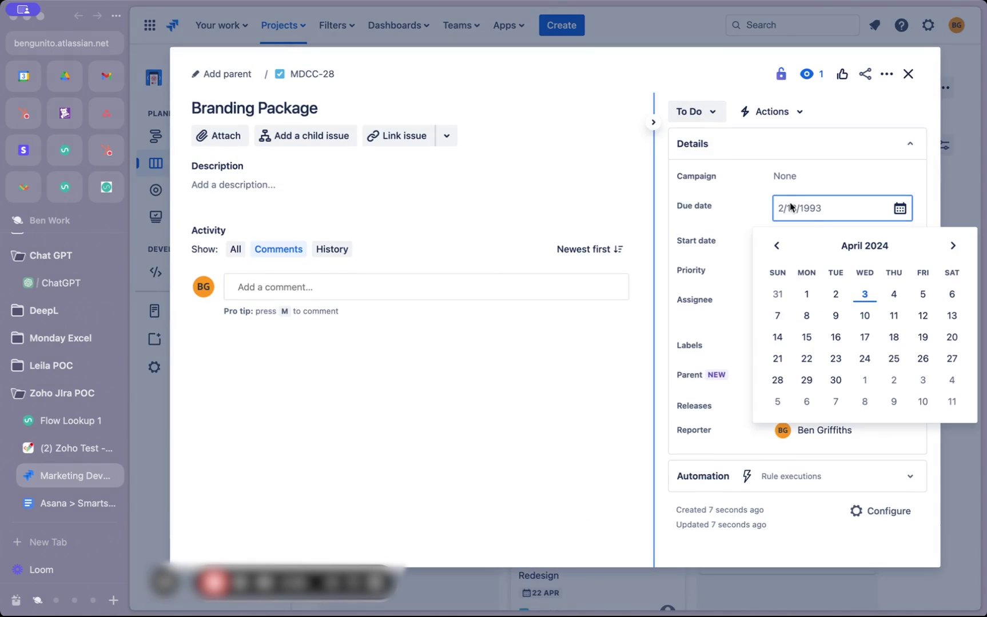
click(864, 315)
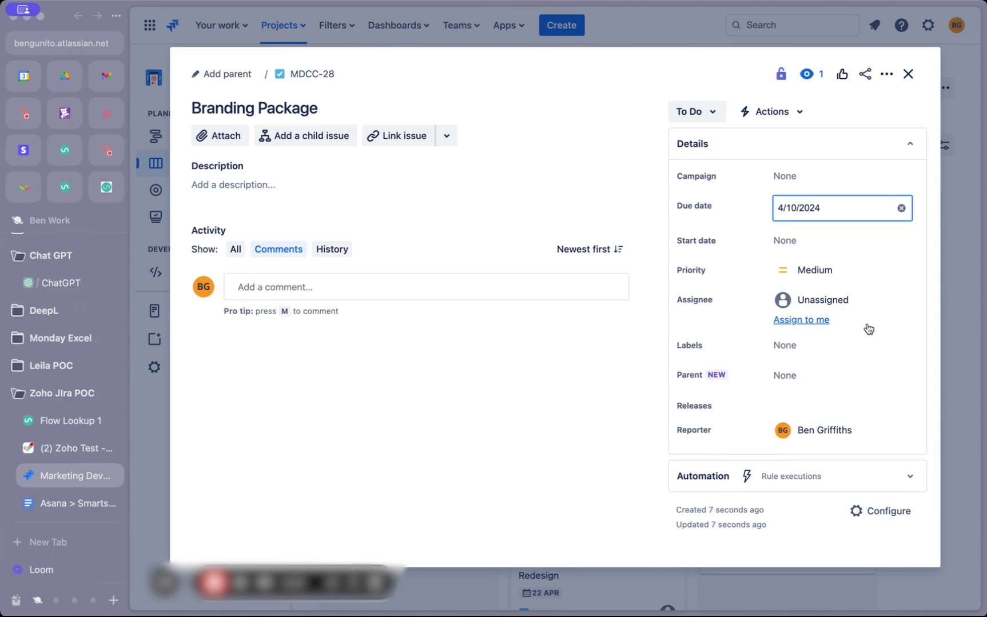
click(929, 211)
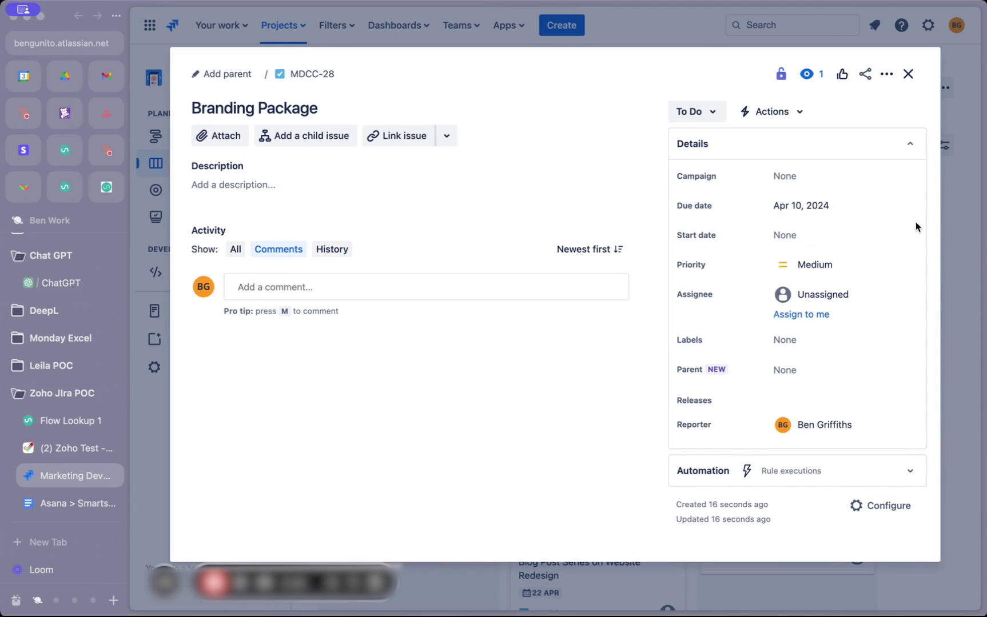
- Set the description to 'Branding Package for XYZ Corp' and Campaign to Summer Promo, then close the issue
click(265, 188)
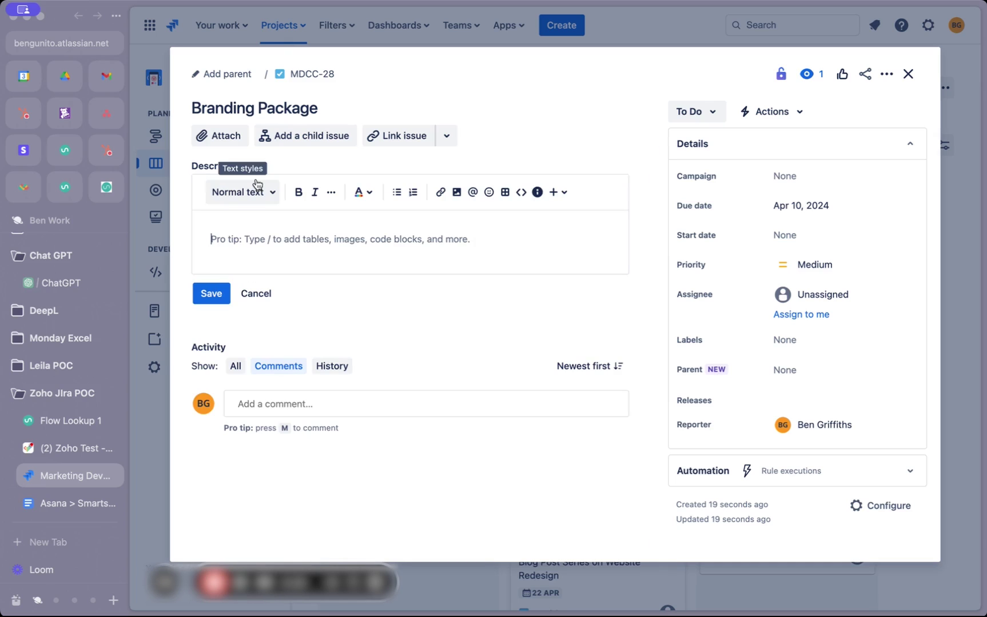
text(Branding )
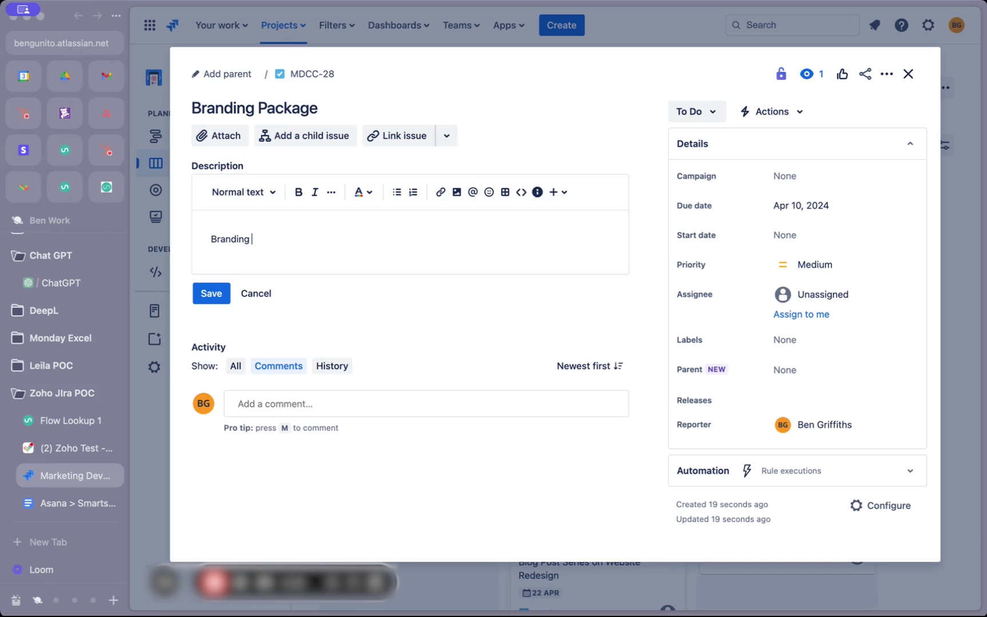
text(Package for XYZ Corp)
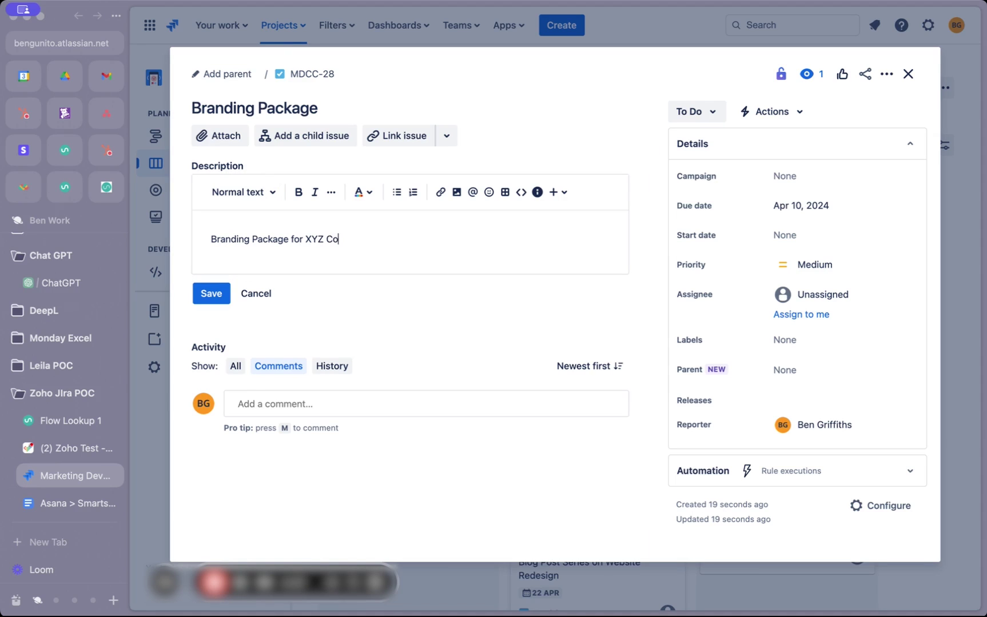
click(204, 294)
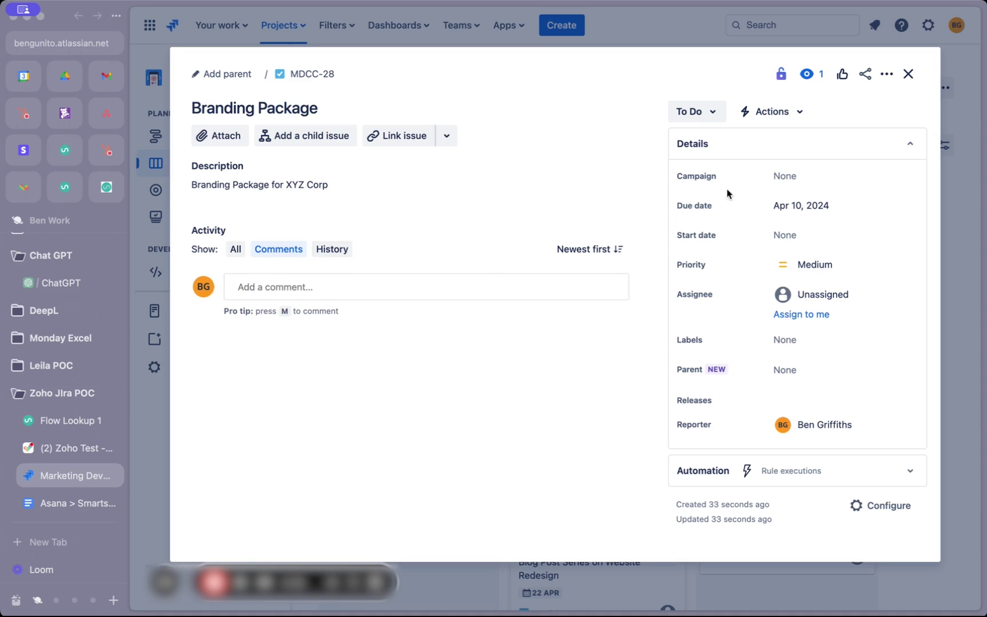
click(793, 178)
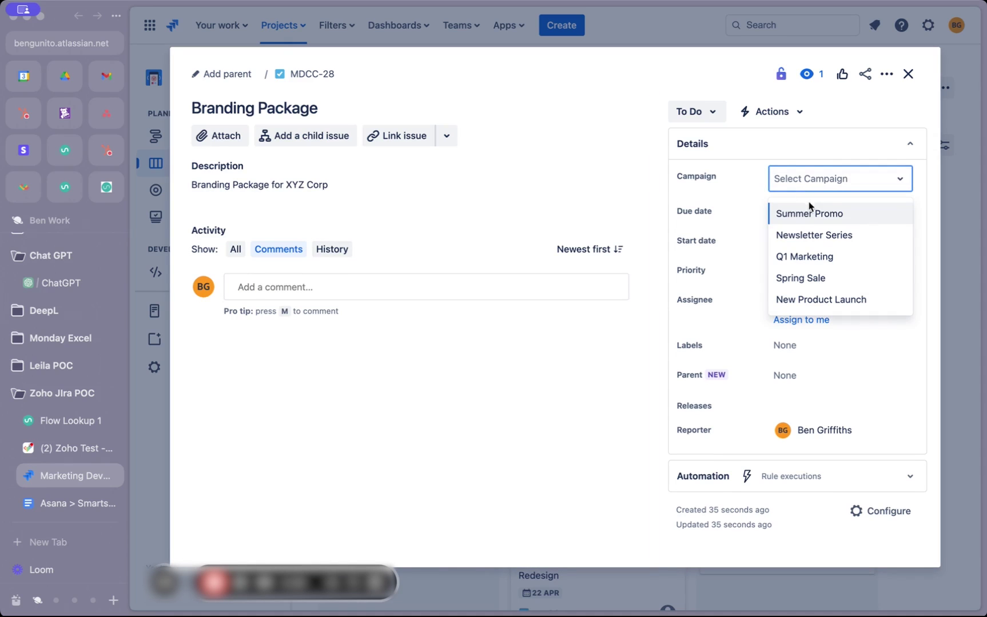
click(814, 217)
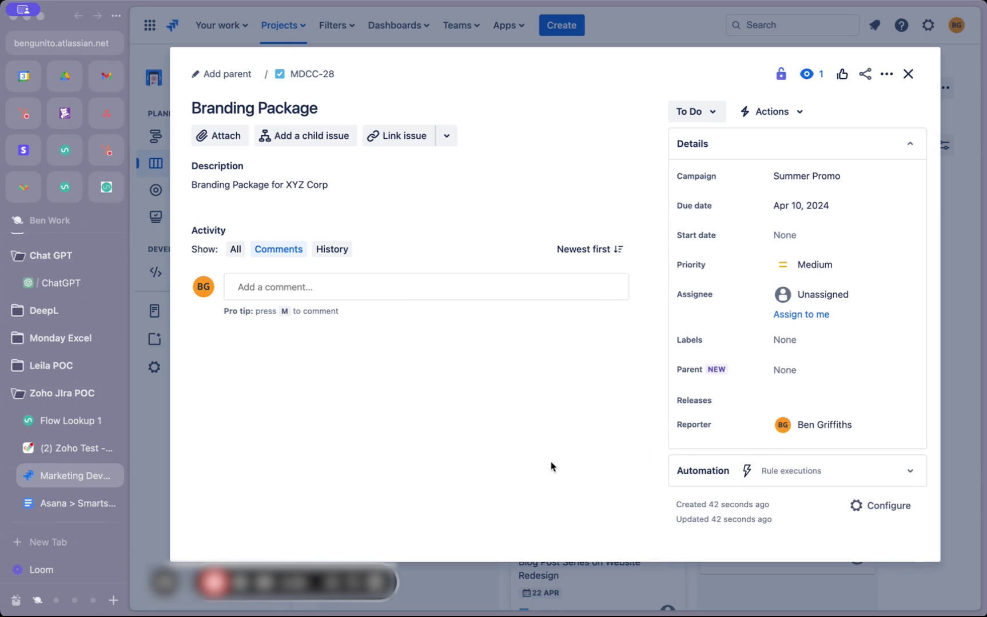
click(962, 330)
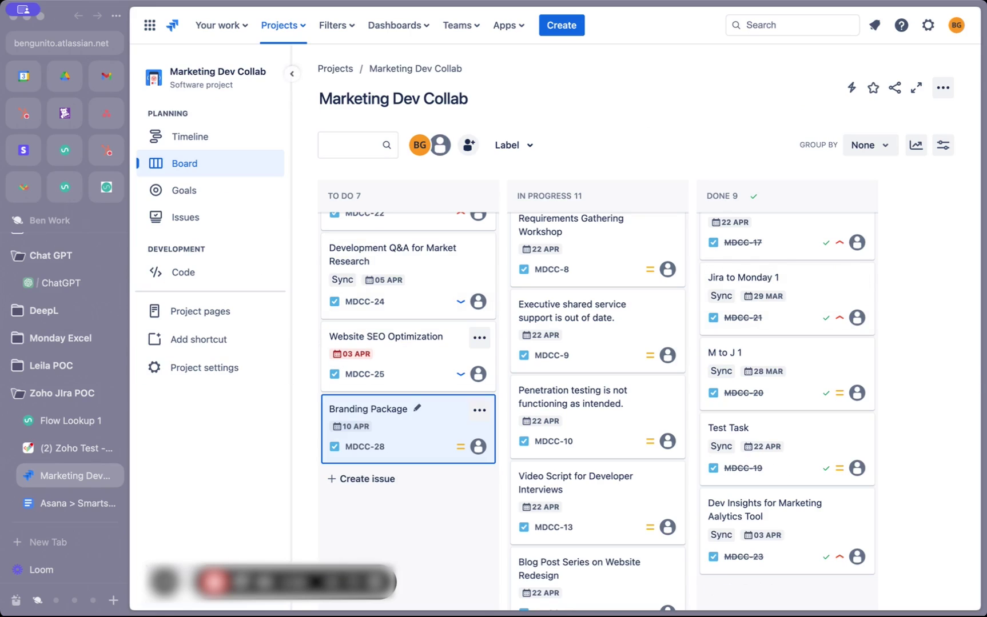
key(ctrl+Tab)
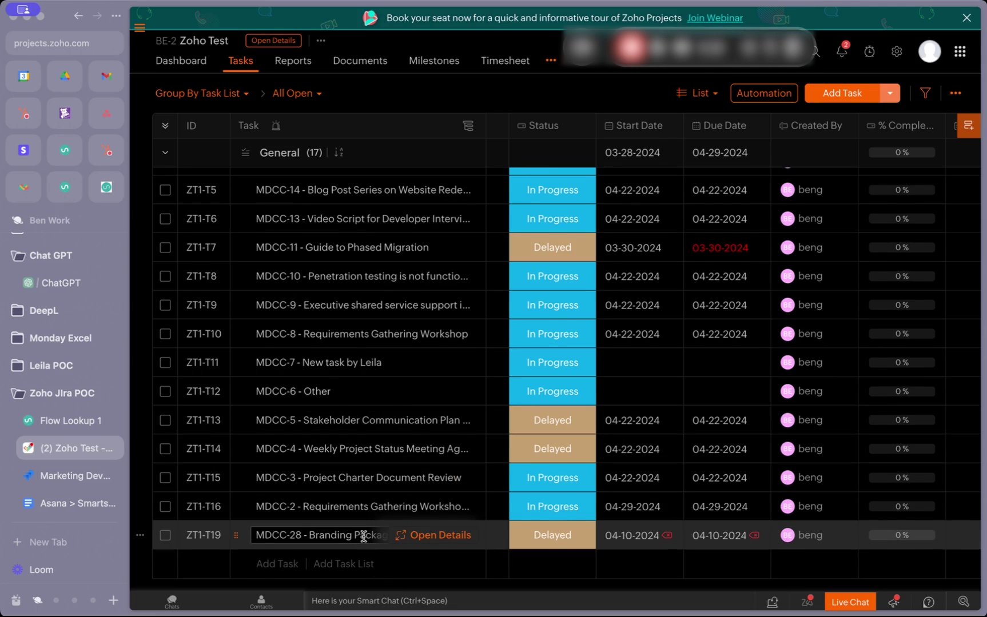
- Open the synced MDCC-28 task's details in Zoho and check its 04-10-2024 due date
click(441, 535)
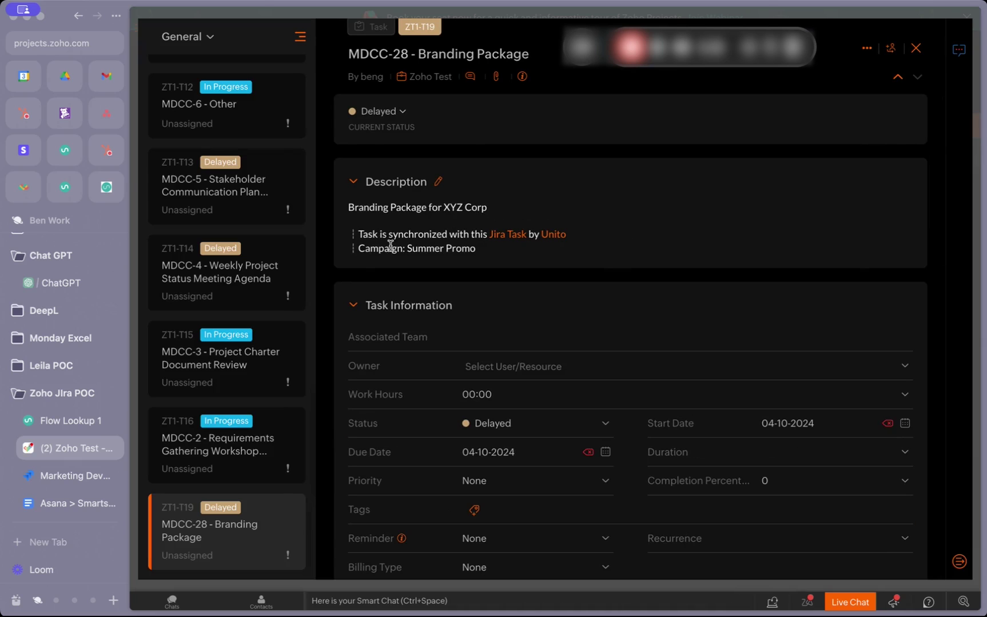
click(495, 452)
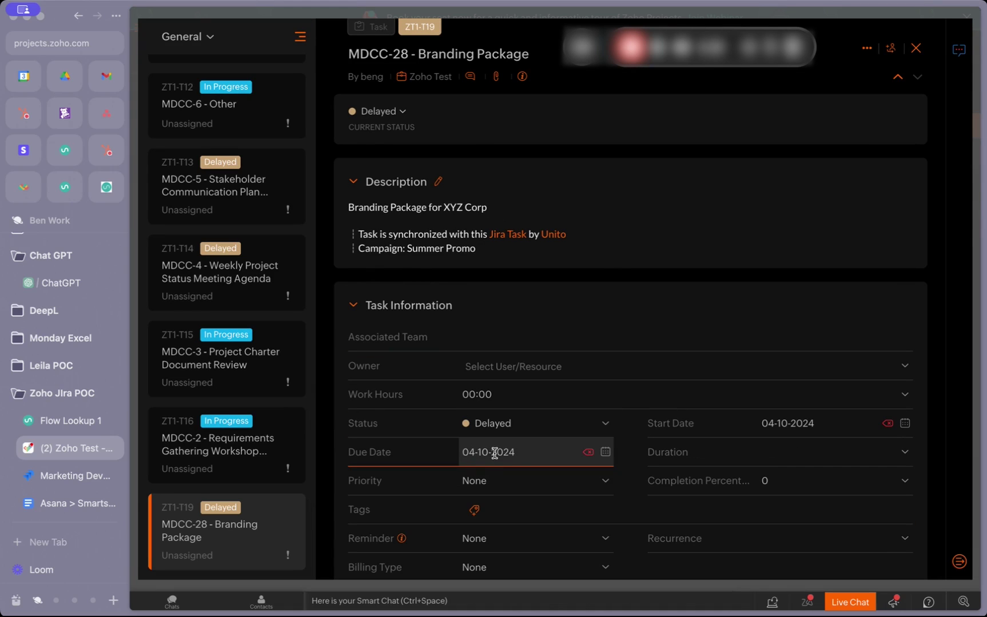